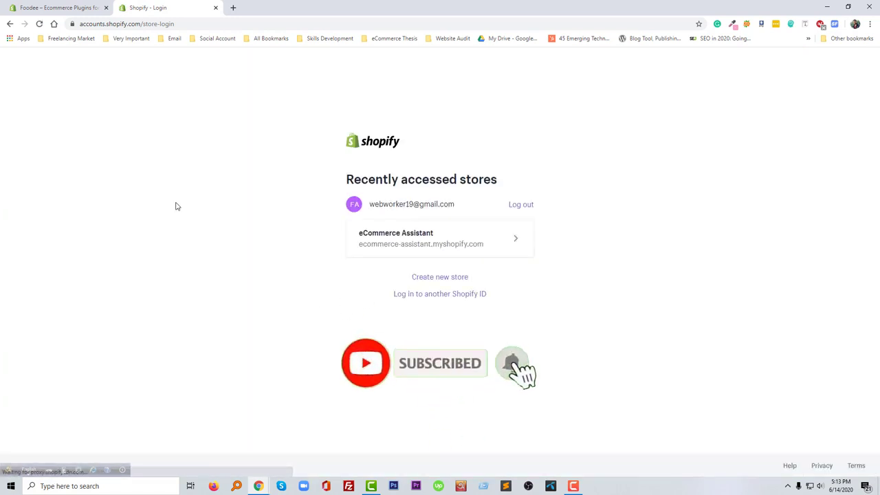
# - Open the eCommerce Assistant store's admin and visit the Shopify App Store from its installed apps page
pyautogui.click(408, 248)
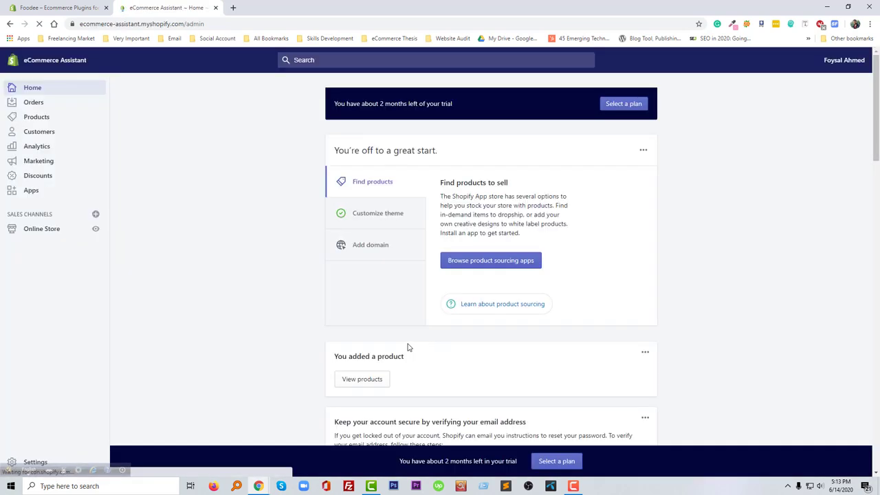
pyautogui.click(34, 196)
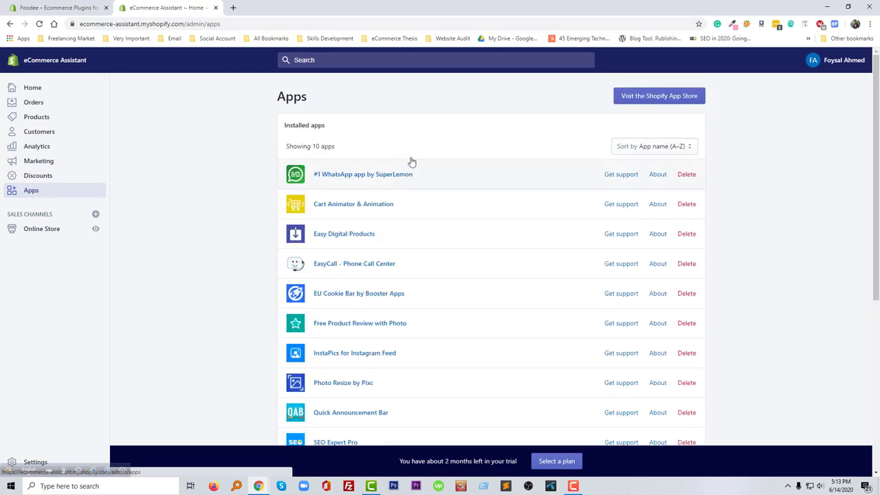
pyautogui.click(689, 97)
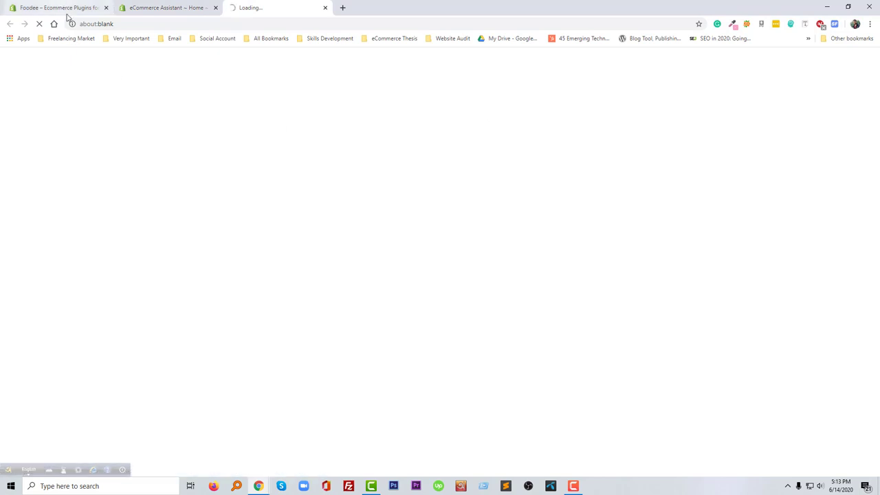
# - Copy the app name Foodee from its already open listing and search the Shopify App Store for it
pyautogui.click(59, 6)
pyautogui.doubleClick(195, 163)
pyautogui.hotkey('ctrl', 'c')
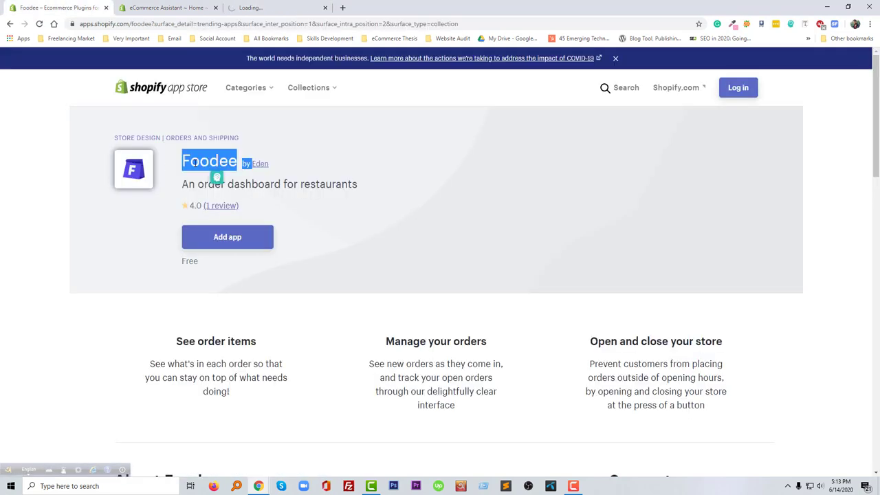
pyautogui.click(272, 8)
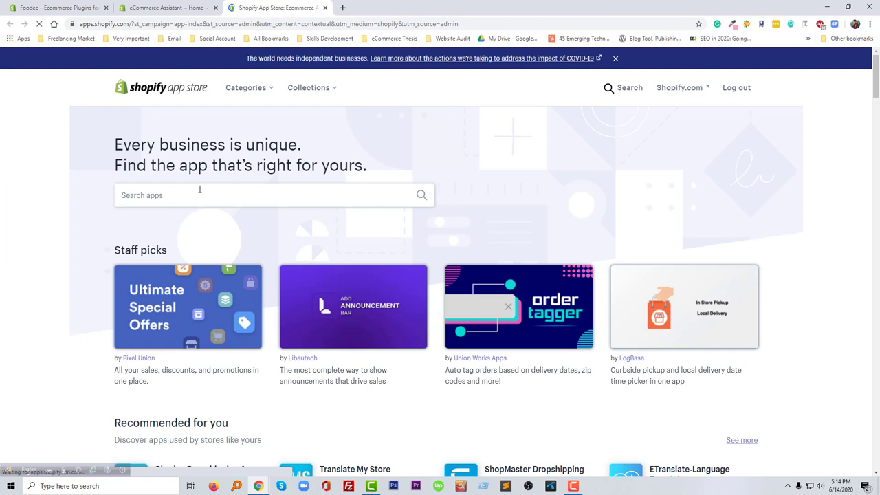
pyautogui.click(200, 190)
pyautogui.hotkey('ctrl', 'v')
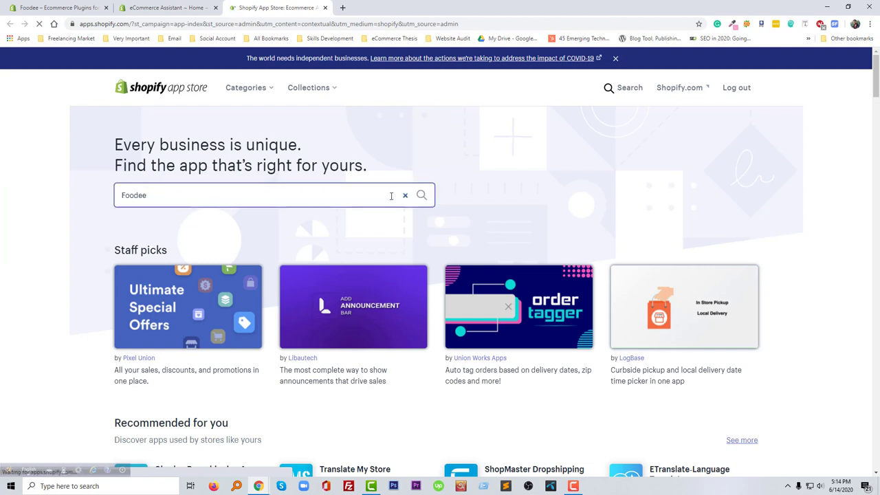
pyautogui.click(422, 196)
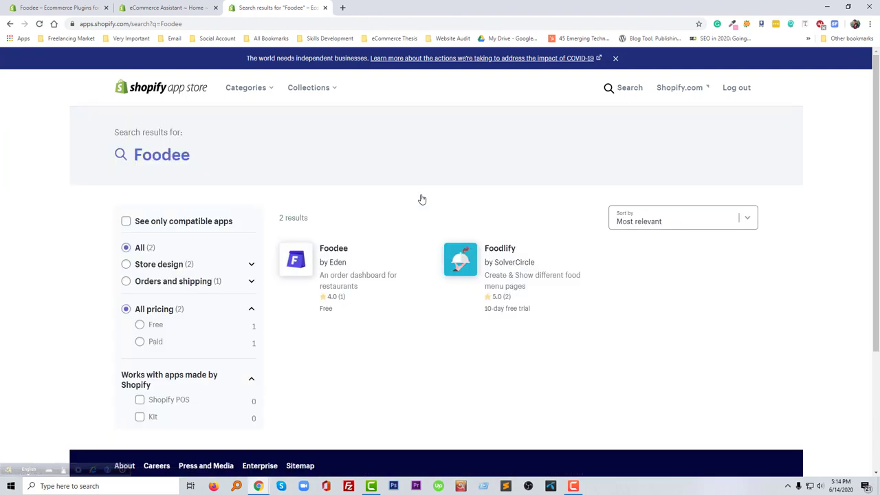
# - Install the Foodee app by Eden on the store and choose Delivery + In store pickup as the delivery method
pyautogui.click(339, 254)
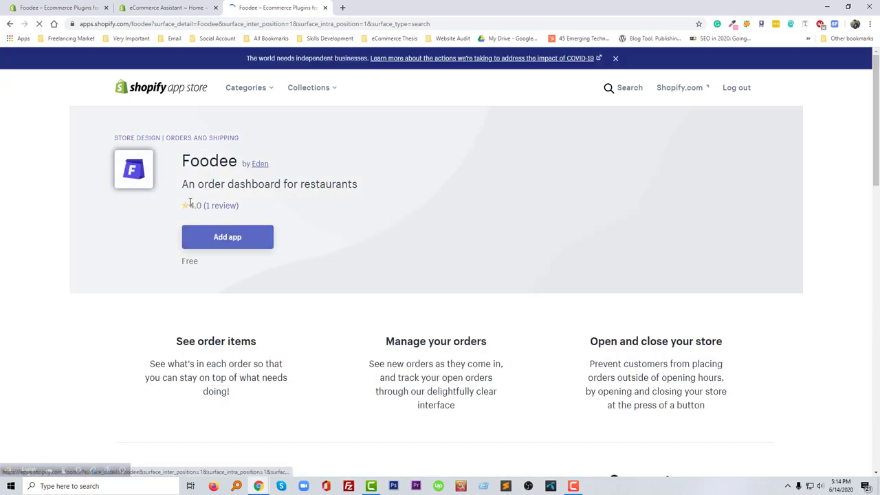
pyautogui.click(232, 243)
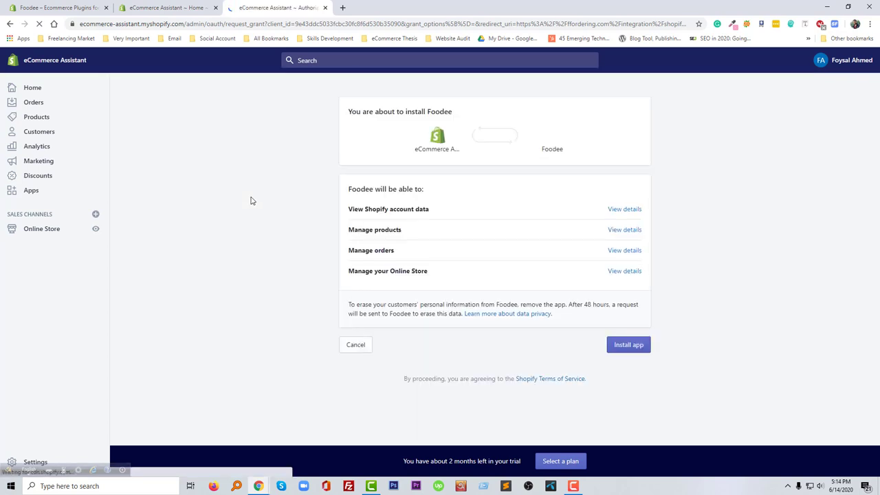
pyautogui.click(628, 349)
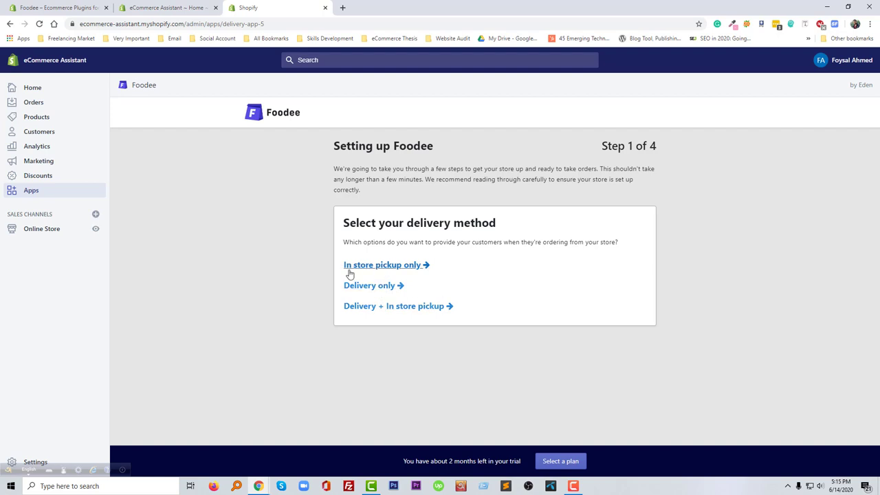
pyautogui.click(414, 310)
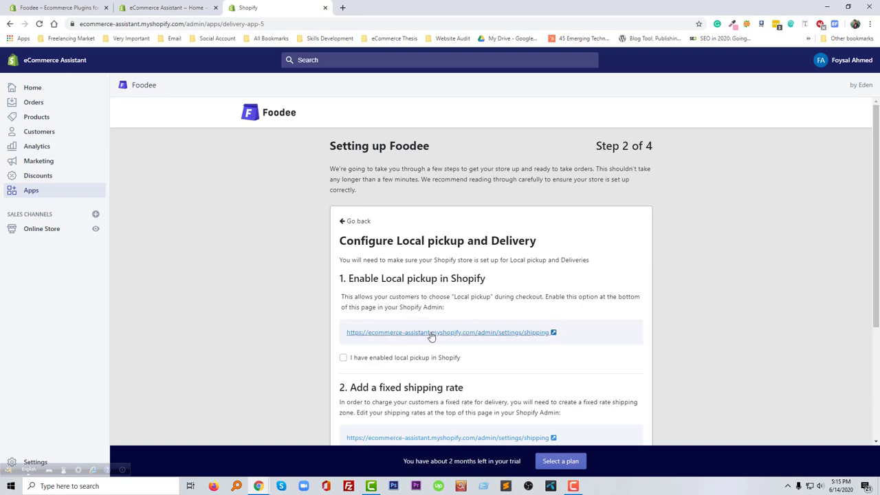
# - Open the shipping settings linked under Enable Local pickup and examine the shipping rates, local delivery and local pickup sections
pyautogui.scroll(-1, 419, 303)
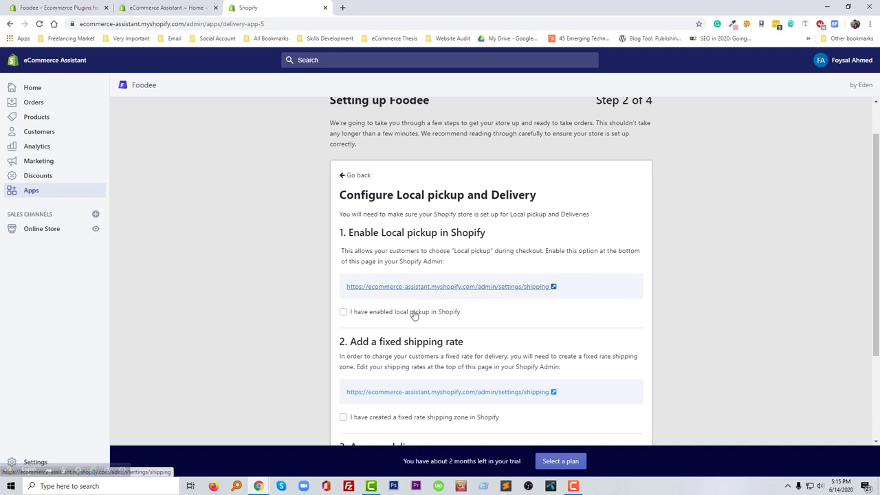
pyautogui.click(344, 312)
pyautogui.click(344, 312)
pyautogui.click(378, 287)
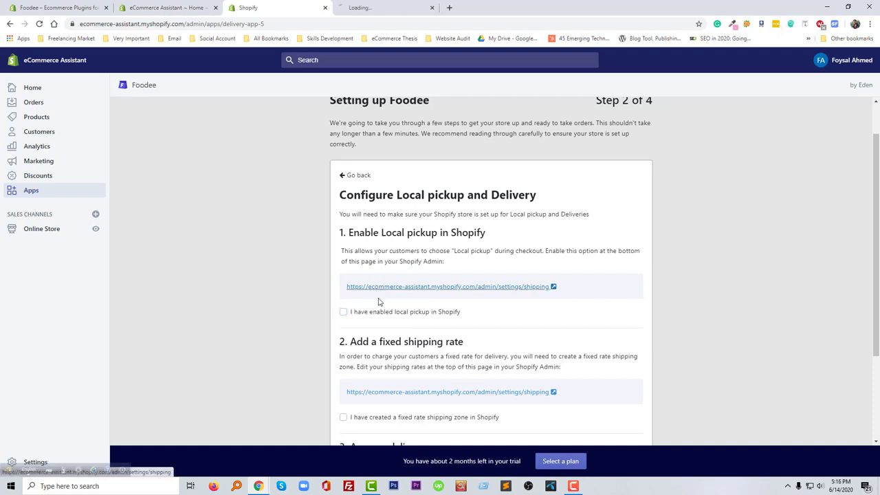
pyautogui.click(385, 6)
pyautogui.click(268, 6)
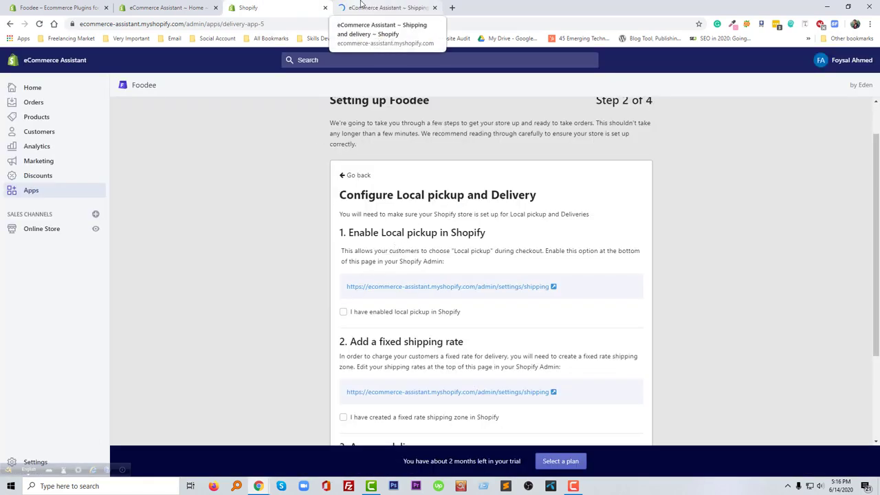
pyautogui.click(380, 6)
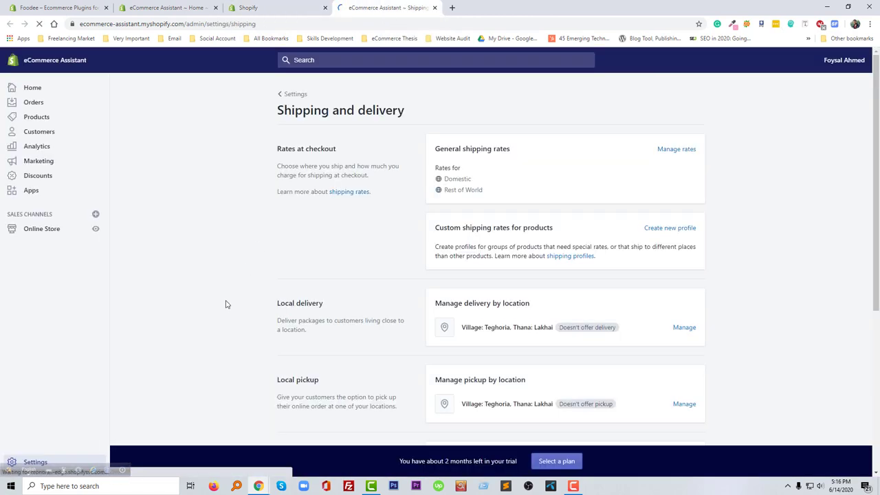
pyautogui.scroll(-2, 237, 312)
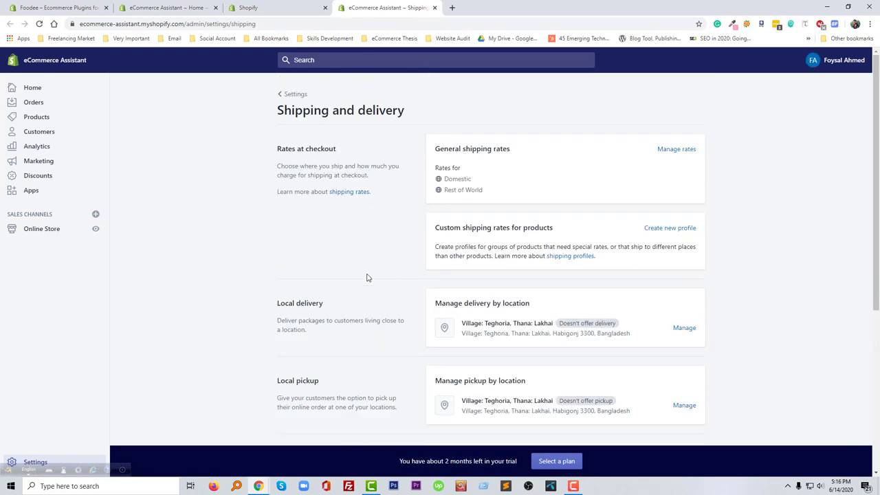
pyautogui.scroll(-2, 367, 277)
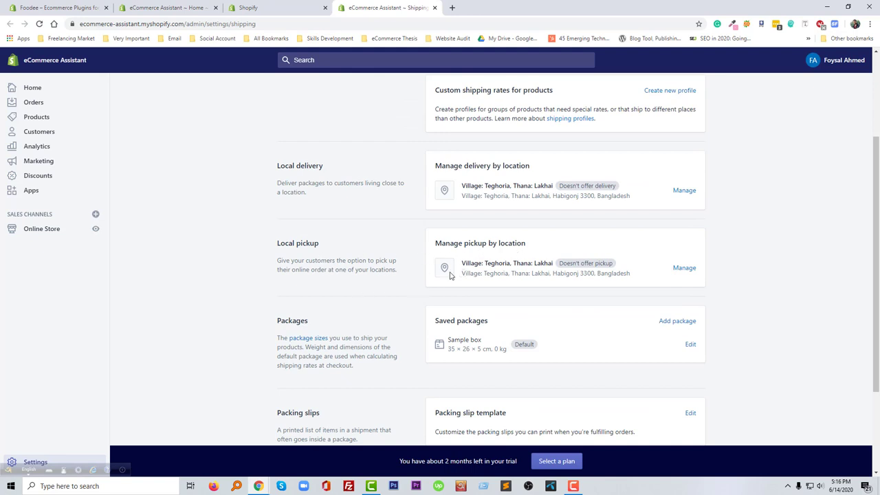
pyautogui.scroll(-2, 425, 276)
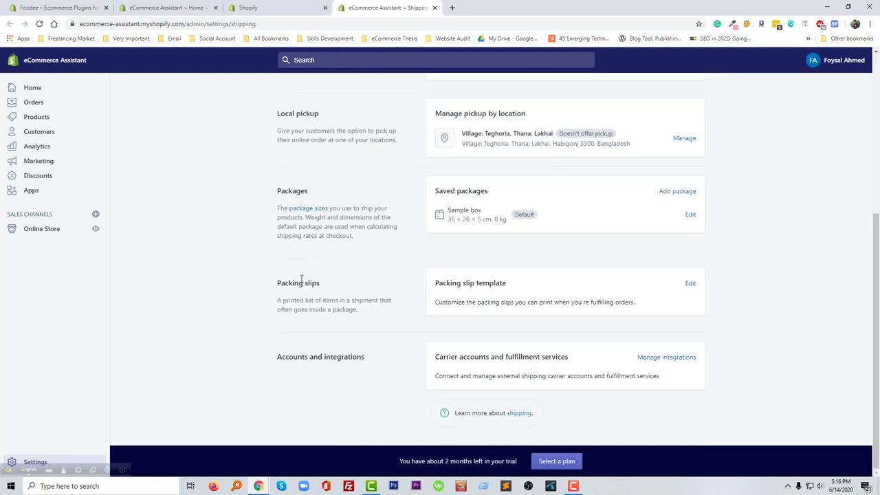
pyautogui.scroll(4, 498, 296)
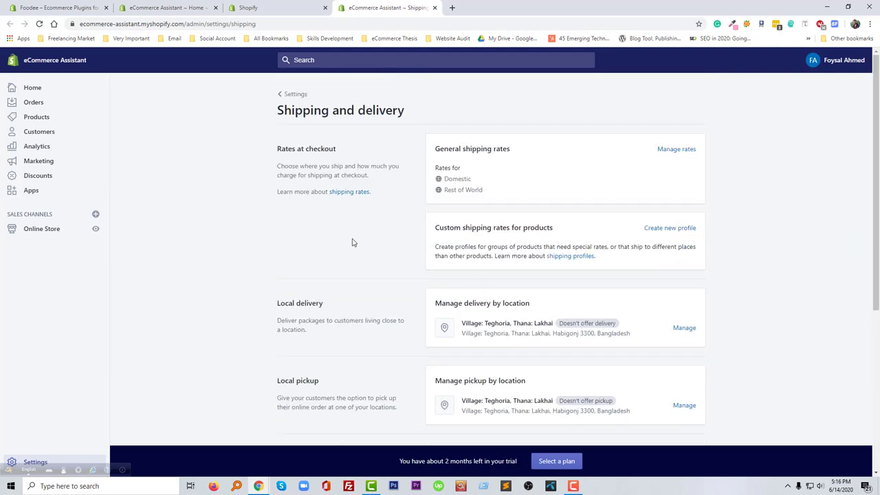
# - Mark local pickup as enabled in the Foodee setup and bring up the fixed shipping rate section
pyautogui.click(273, 4)
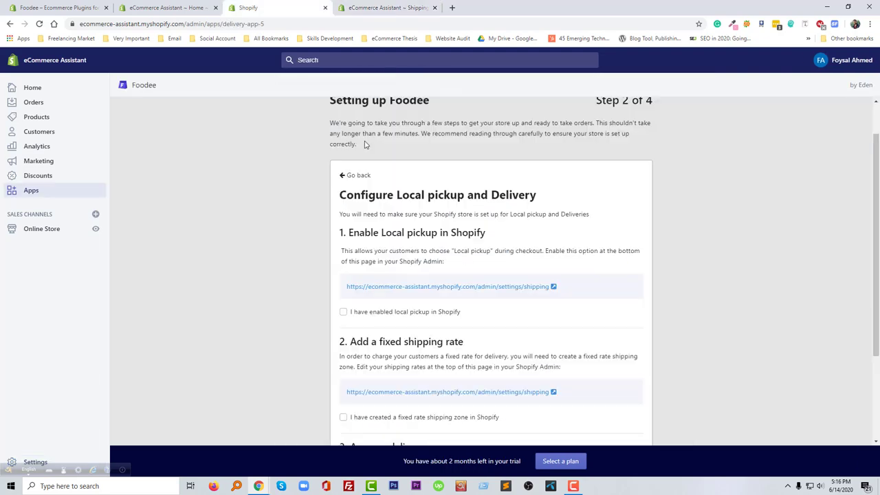
pyautogui.click(344, 313)
pyautogui.scroll(-1, 395, 324)
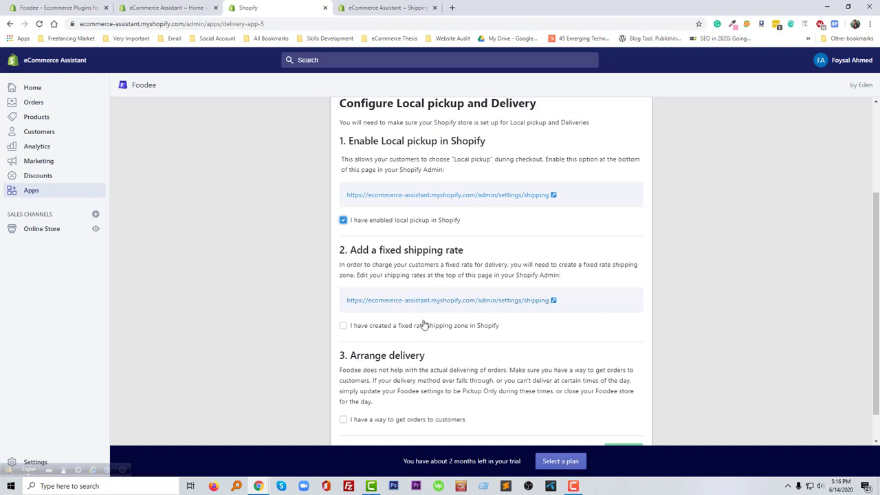
# - Recheck the store's shipping settings, confirm the fixed rate shipping zone and order delivery items in the Foodee setup, and continue
pyautogui.click(380, 7)
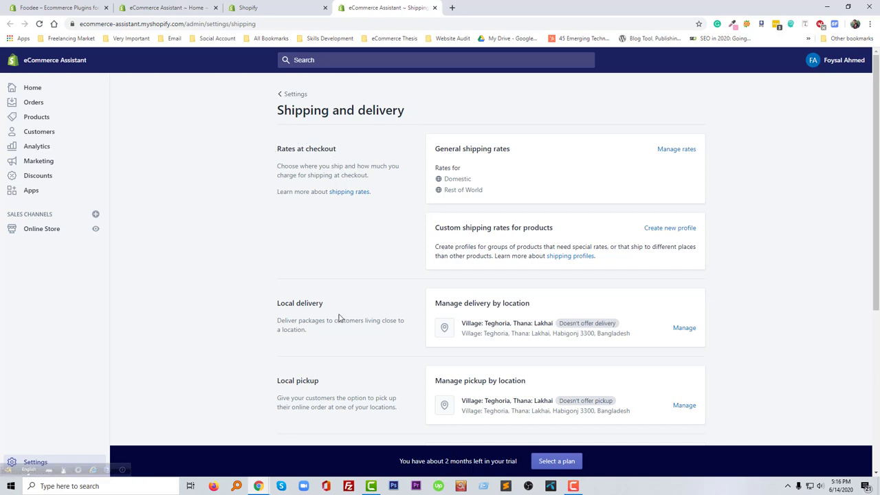
pyautogui.scroll(-4, 334, 315)
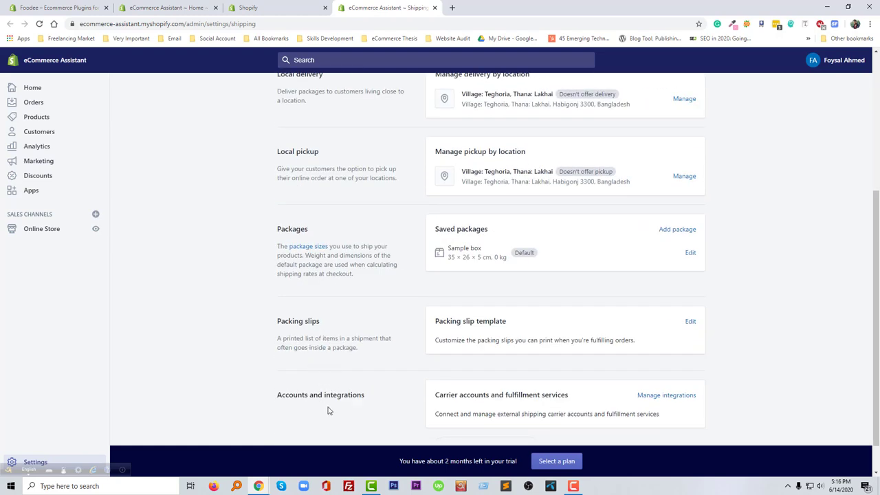
pyautogui.scroll(-1, 338, 408)
pyautogui.scroll(5, 399, 401)
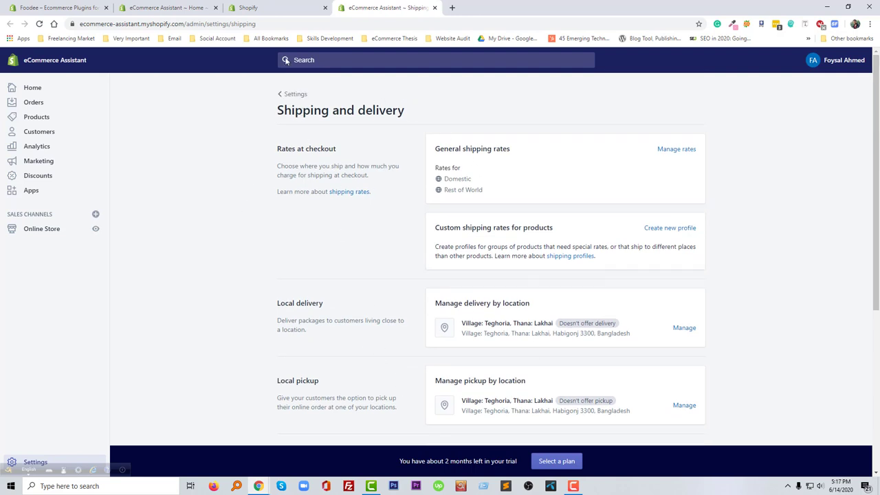
pyautogui.click(268, 5)
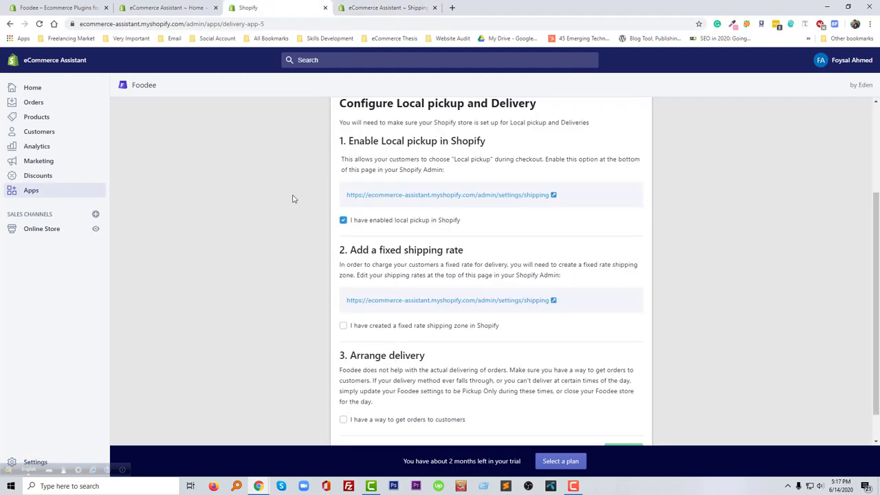
pyautogui.click(343, 327)
pyautogui.scroll(-1, 394, 332)
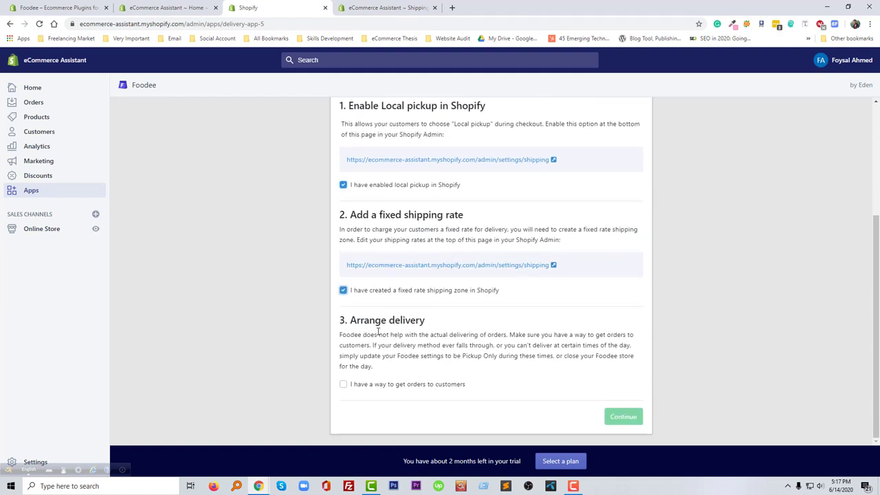
pyautogui.click(343, 384)
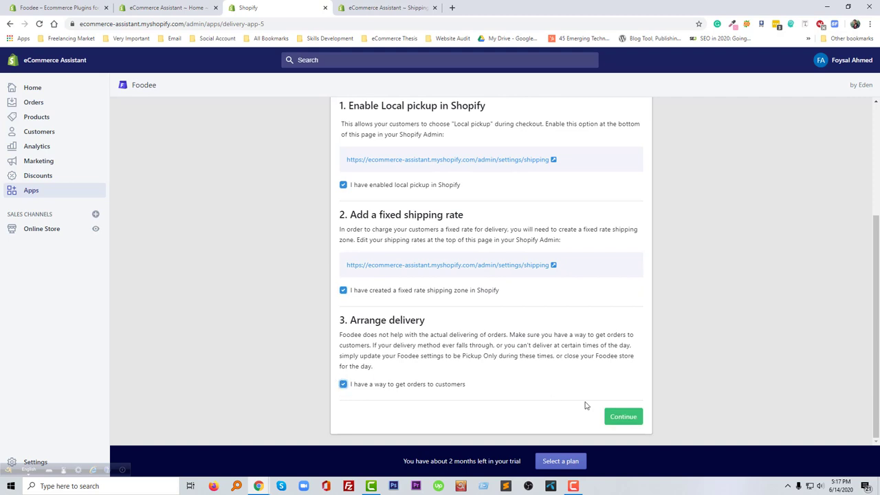
pyautogui.click(623, 417)
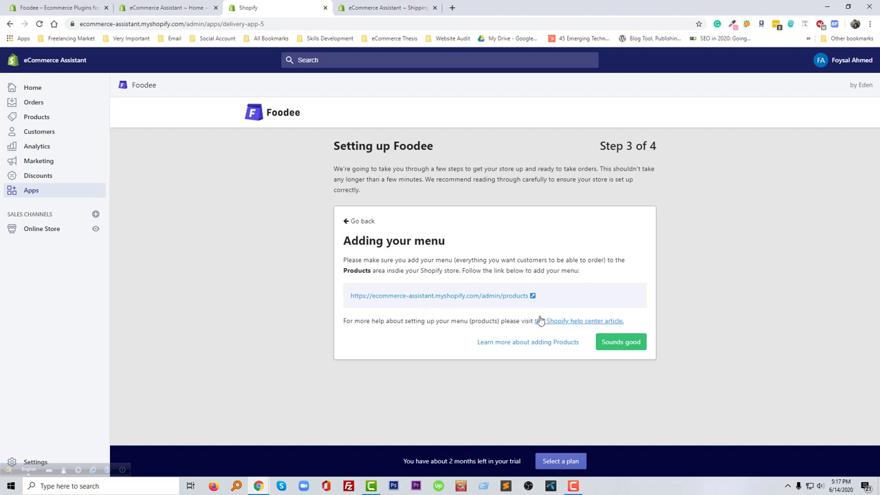
# - Open the store's products through the menu setup link, close the Shipping and delivery page, and review the product list
pyautogui.click(426, 297)
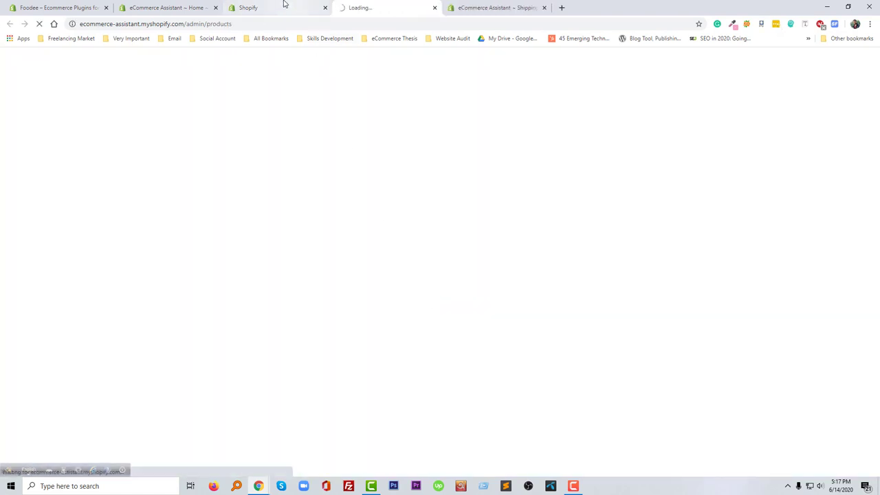
pyautogui.click(536, 9)
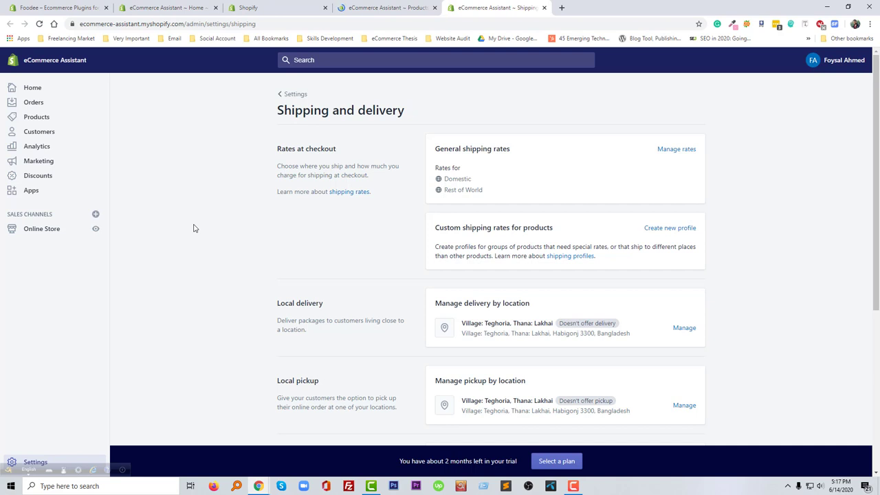
pyautogui.click(375, 8)
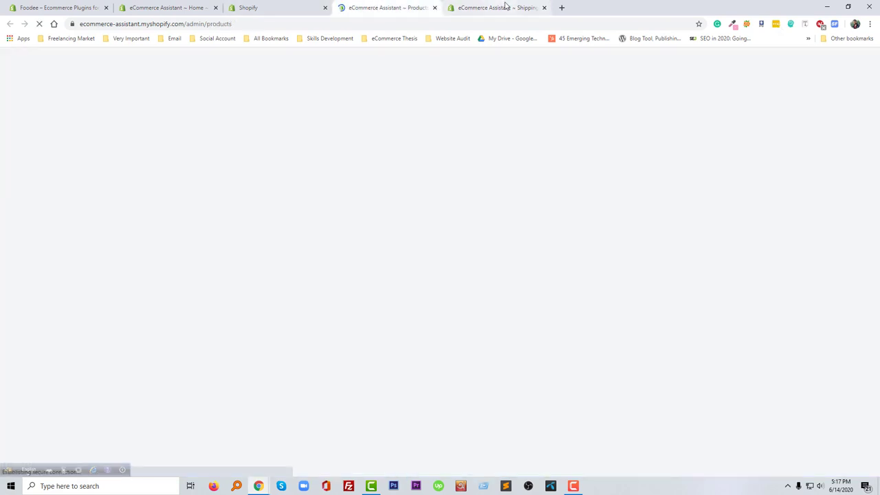
pyautogui.click(505, 7)
pyautogui.click(544, 8)
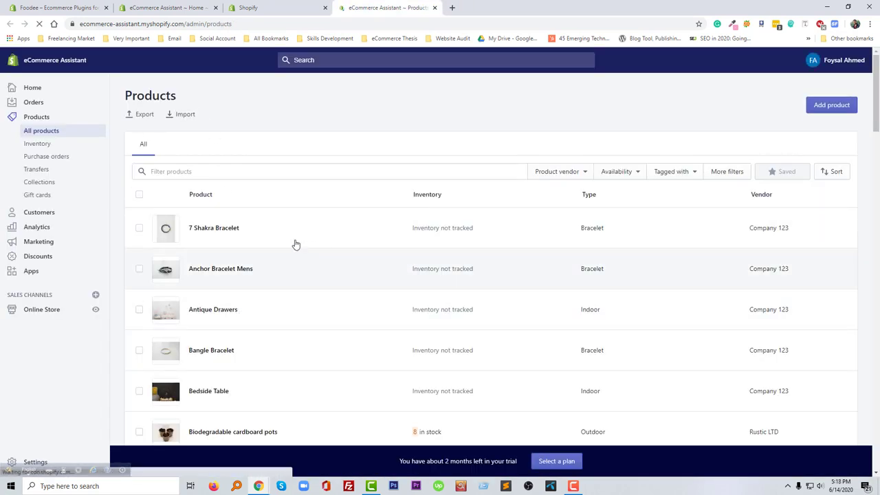
pyautogui.click(292, 7)
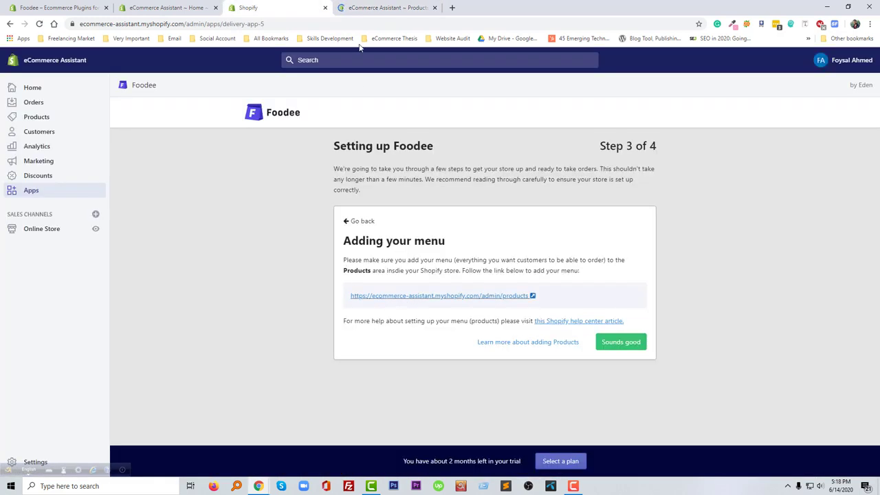
pyautogui.click(377, 7)
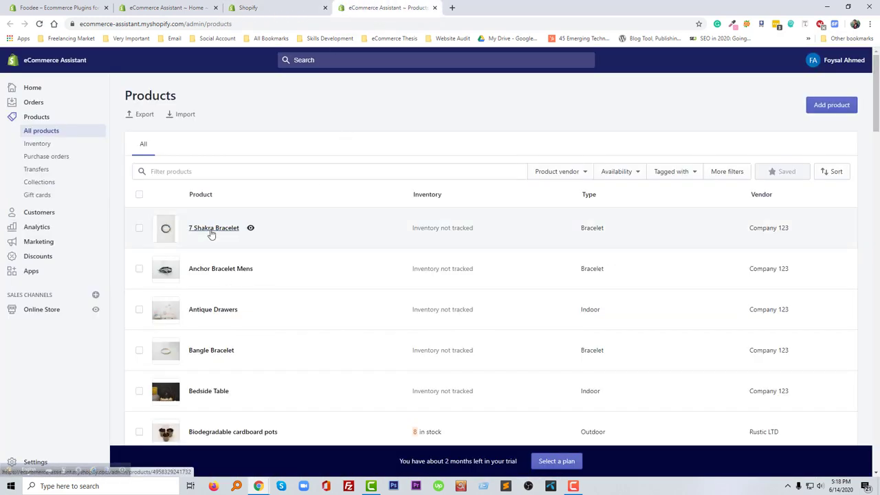
pyautogui.scroll(-2, 217, 387)
pyautogui.scroll(2, 217, 387)
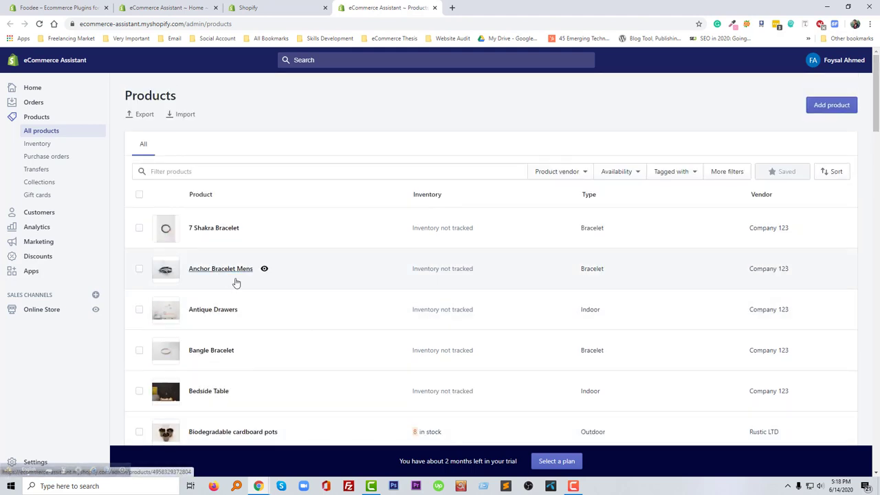
# - Browse the store's product list and open the Clay Plant Pot product
pyautogui.scroll(-2, 246, 292)
pyautogui.scroll(-8, 248, 292)
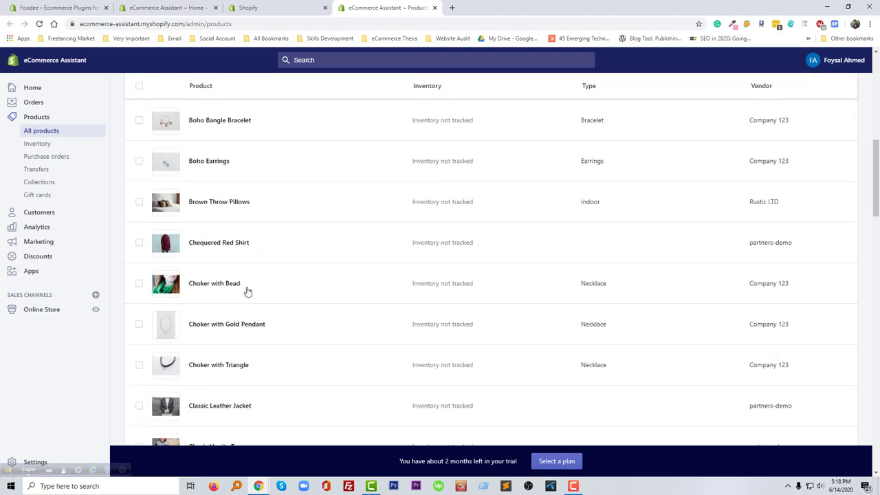
pyautogui.scroll(-3, 249, 291)
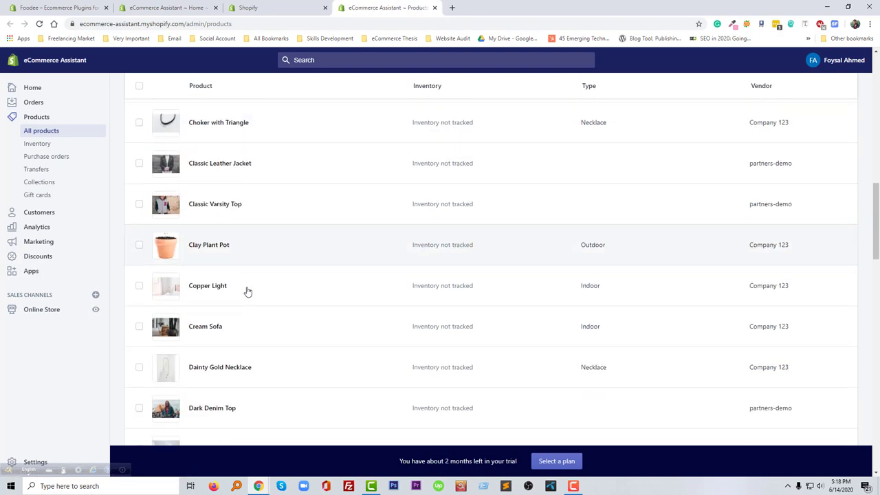
pyautogui.scroll(-4, 249, 292)
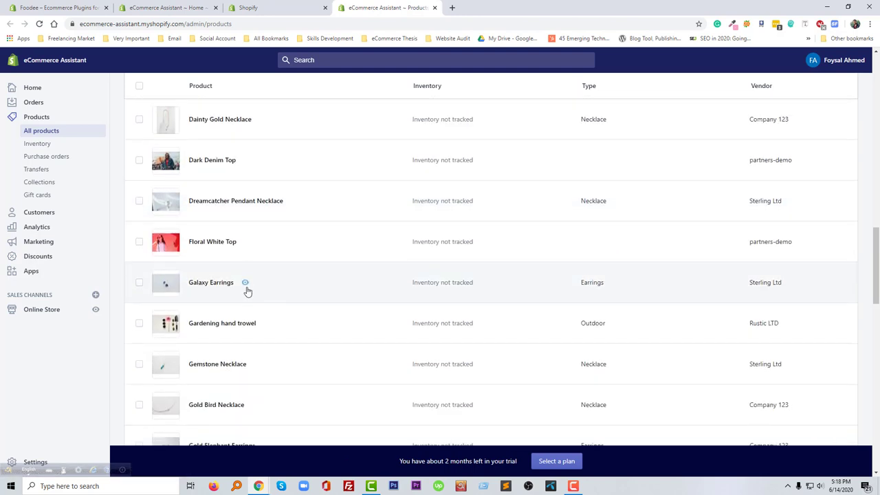
pyautogui.scroll(-2, 248, 292)
pyautogui.scroll(-1, 248, 291)
pyautogui.scroll(3, 249, 291)
pyautogui.scroll(5, 248, 291)
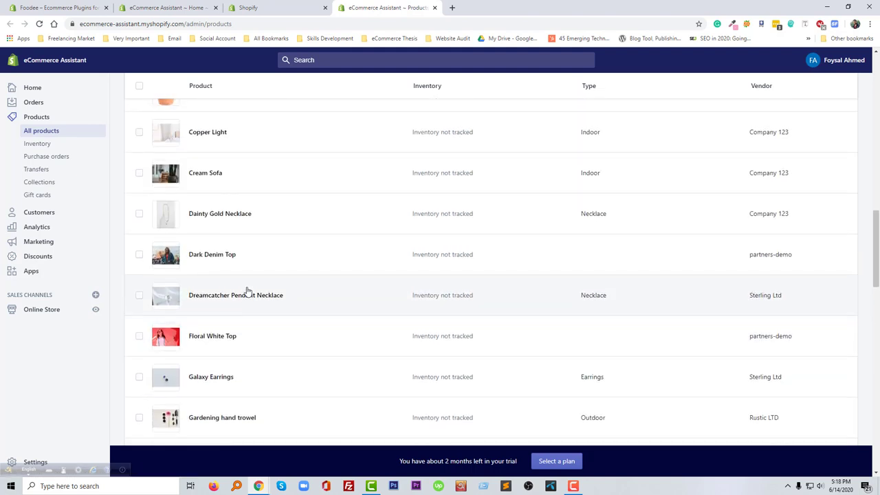
pyautogui.click(209, 234)
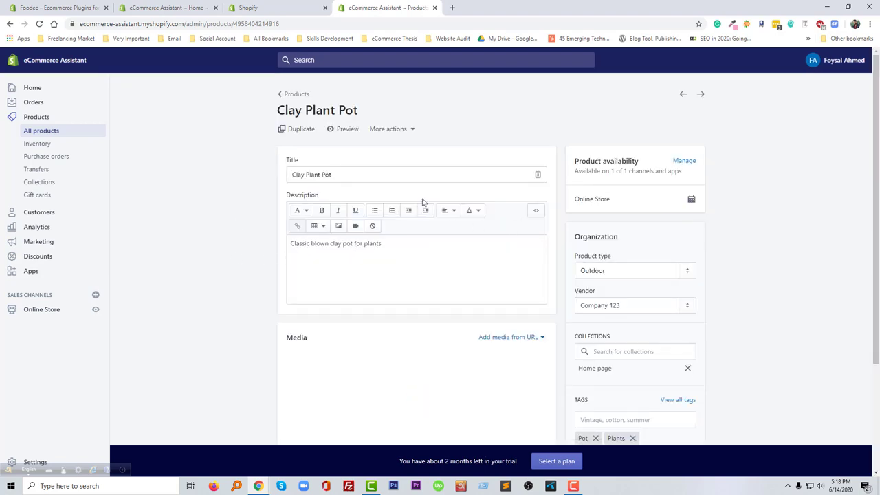
# - Inspect the additional actions and the product type choices available for the Clay Plant Pot, leaving the product type as is
pyautogui.click(412, 130)
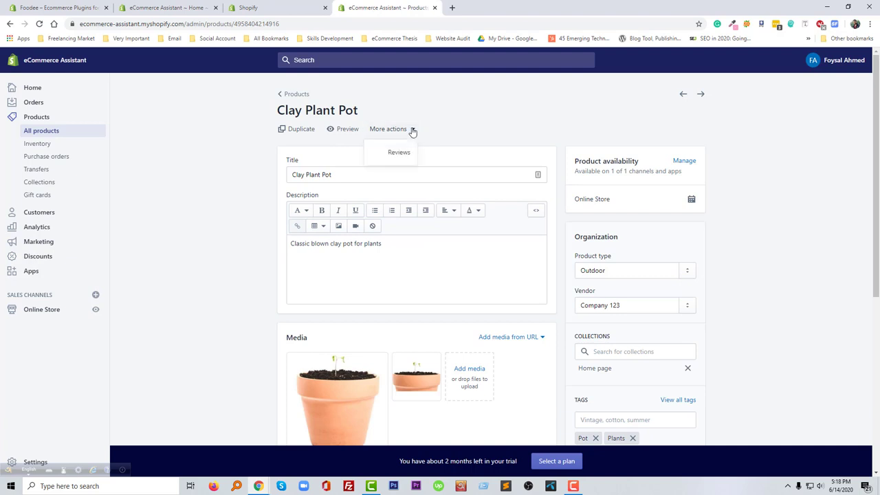
pyautogui.click(412, 130)
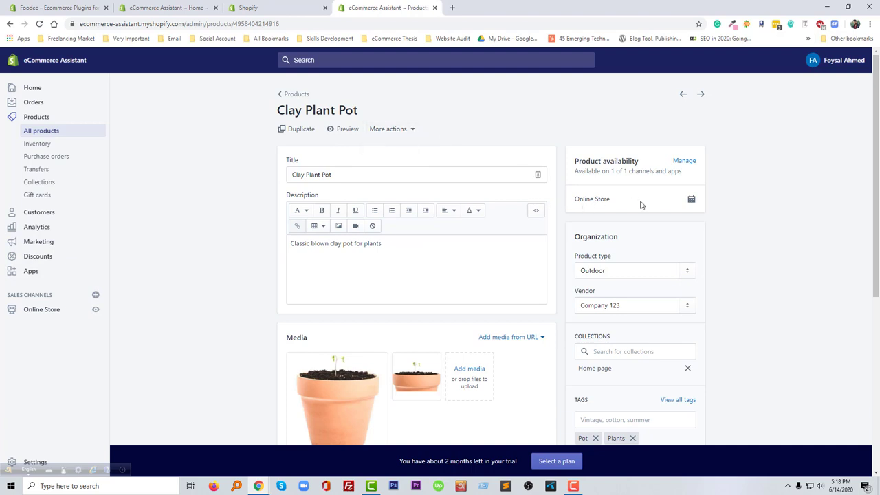
pyautogui.scroll(-1, 609, 237)
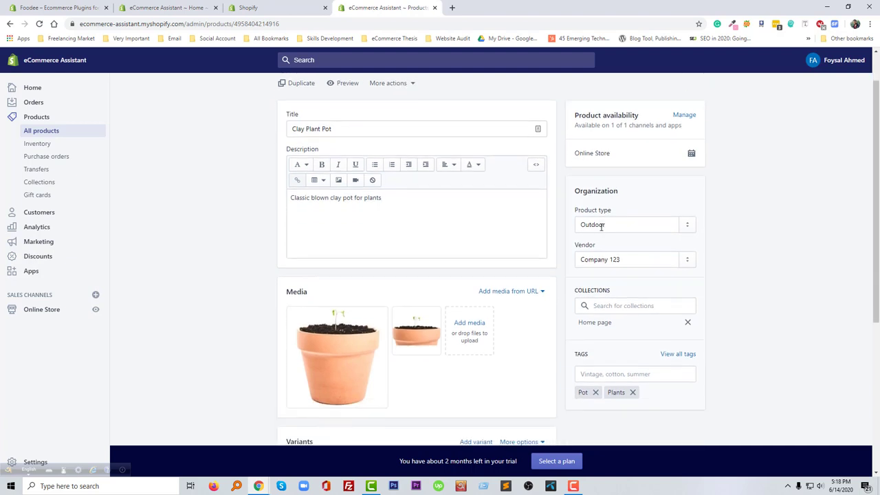
pyautogui.click(660, 227)
pyautogui.click(688, 227)
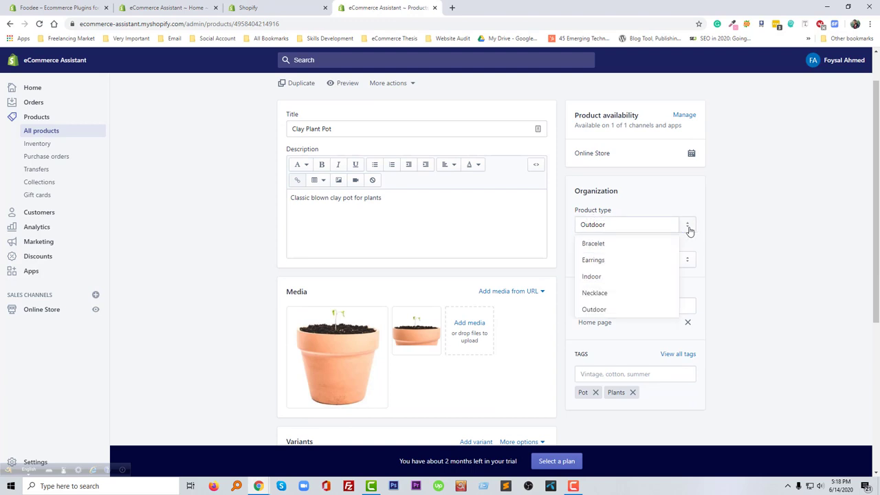
pyautogui.click(734, 289)
# - Examine the Clay Plant Pot's media, its size variants and prices, and the extra options offered for variants
pyautogui.scroll(-2, 735, 289)
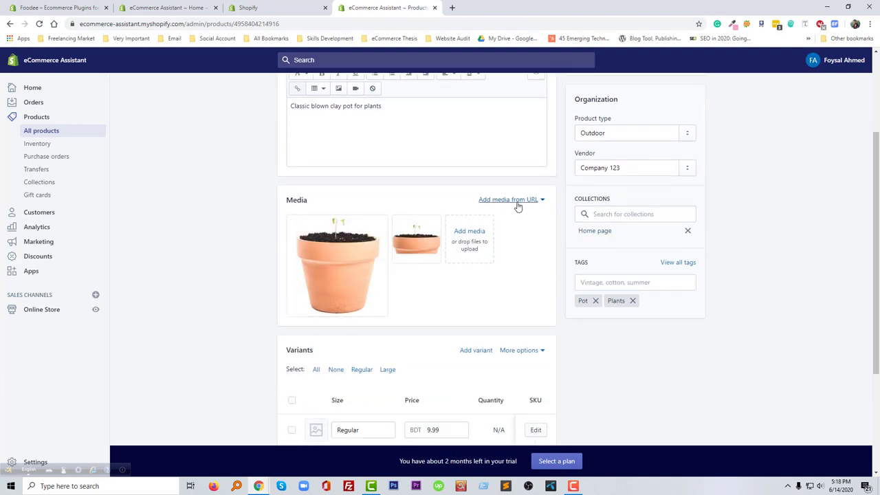
pyautogui.scroll(-2, 478, 286)
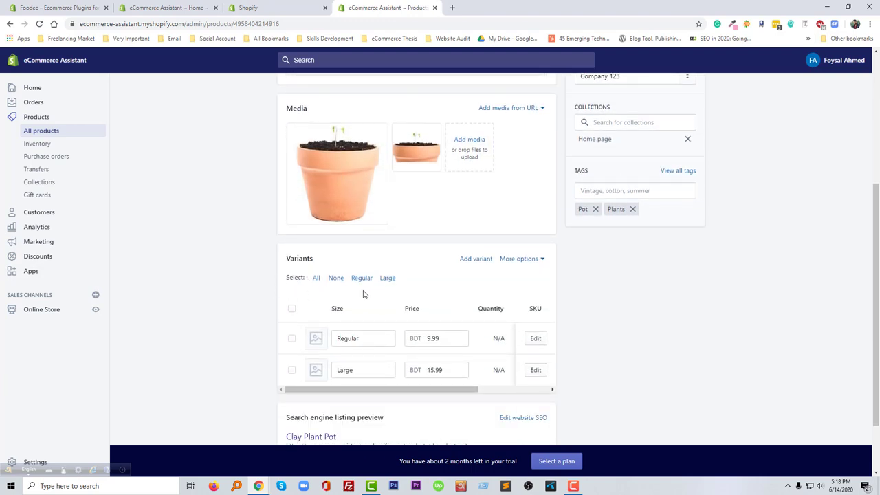
pyautogui.scroll(-1, 433, 291)
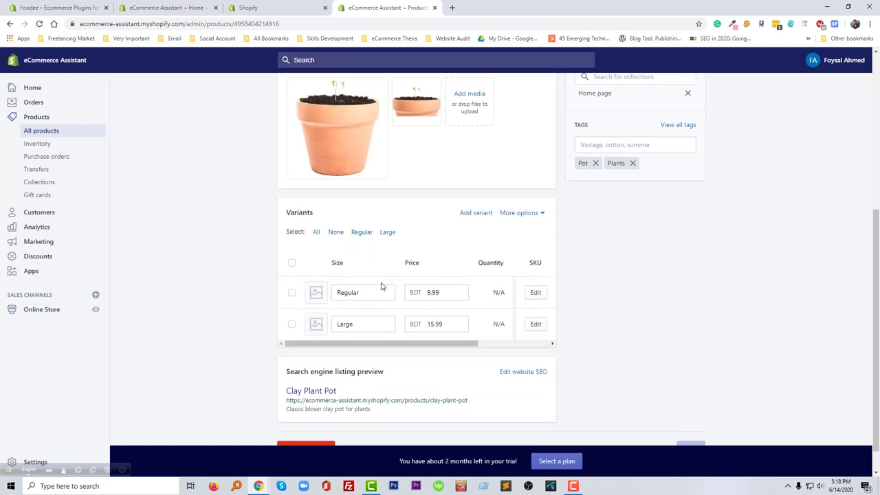
pyautogui.scroll(-1, 386, 293)
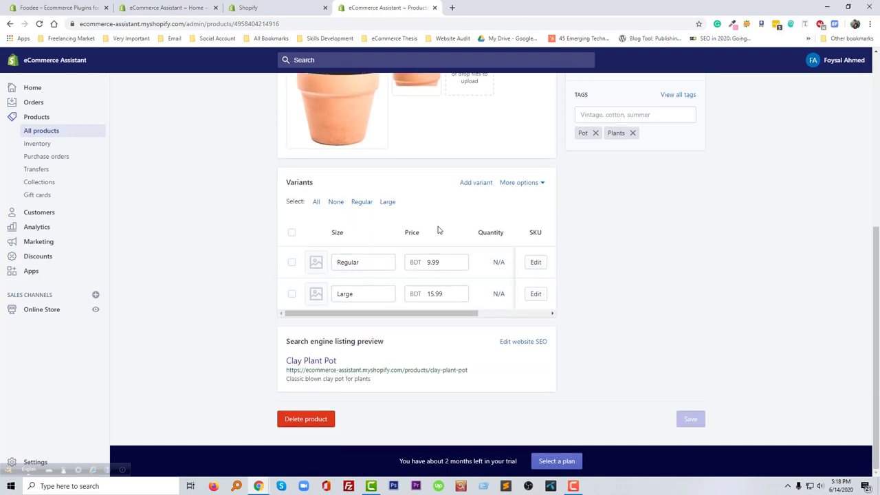
pyautogui.click(543, 184)
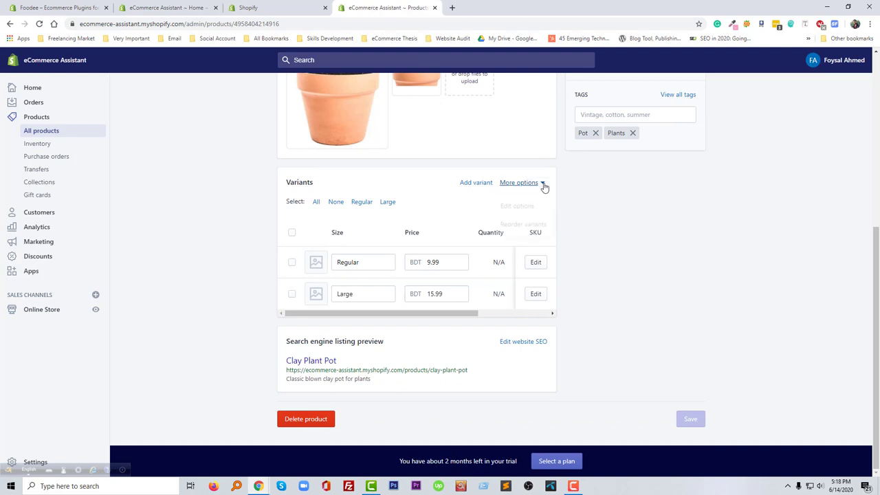
pyautogui.click(657, 218)
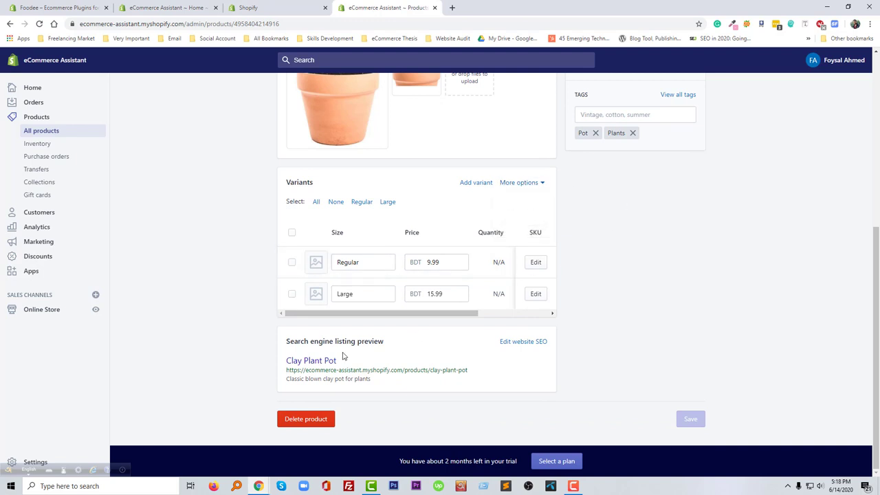
# - Review the Clay Plant Pot page again from title and description through media and variants to the search engine listing preview
pyautogui.scroll(5, 466, 358)
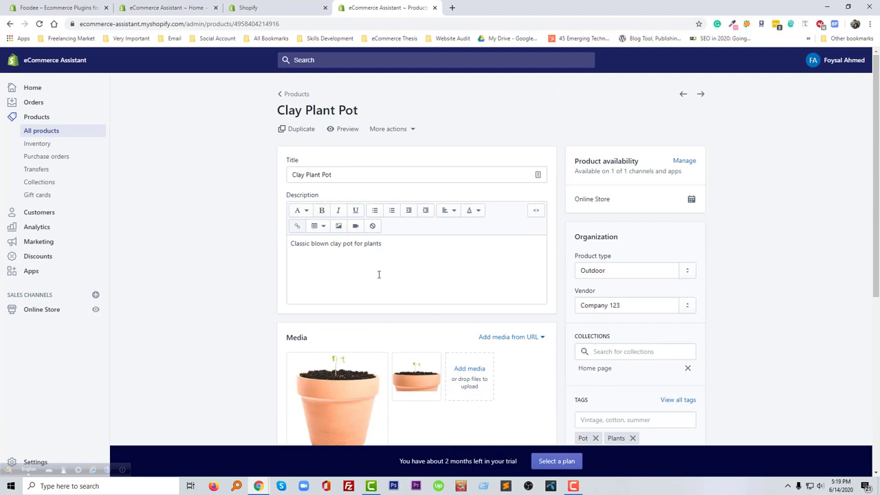
pyautogui.scroll(-2, 395, 279)
pyautogui.scroll(-4, 483, 274)
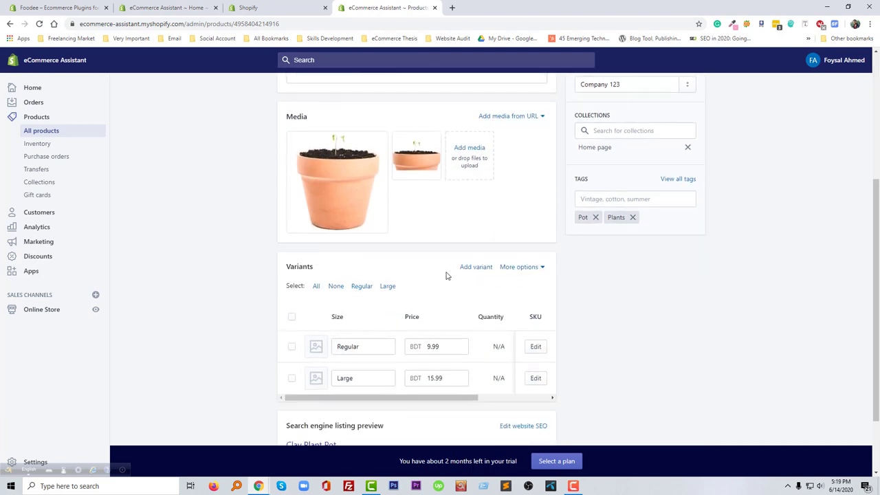
pyautogui.scroll(-1, 378, 280)
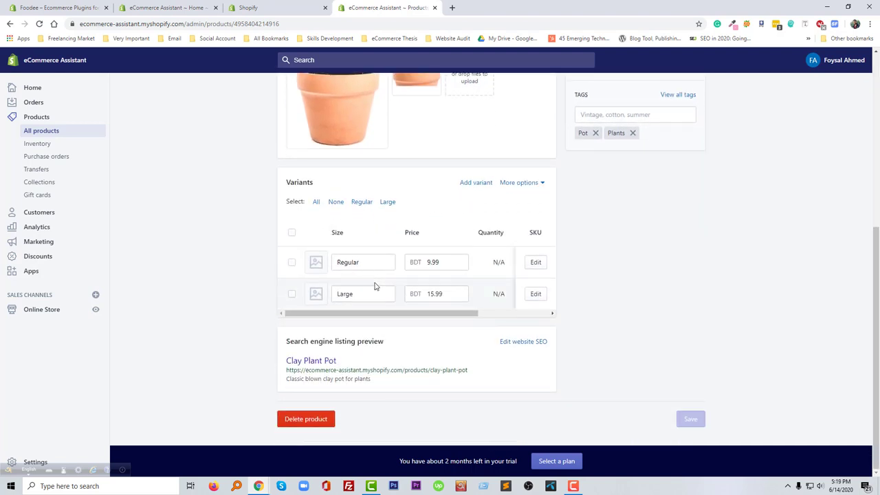
pyautogui.scroll(5, 349, 262)
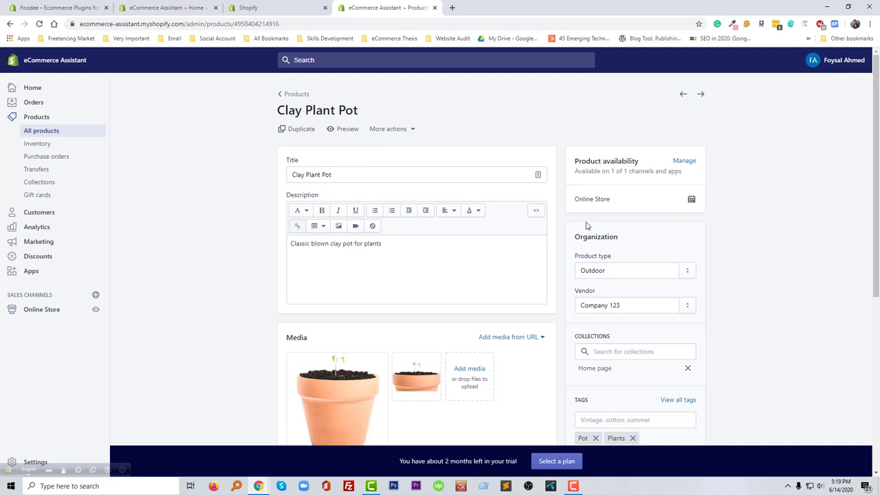
pyautogui.scroll(-3, 458, 206)
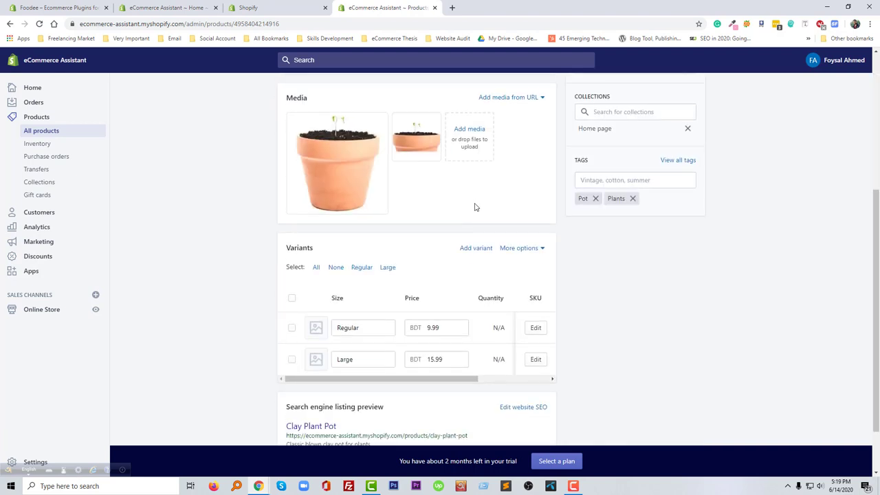
pyautogui.scroll(-1, 475, 210)
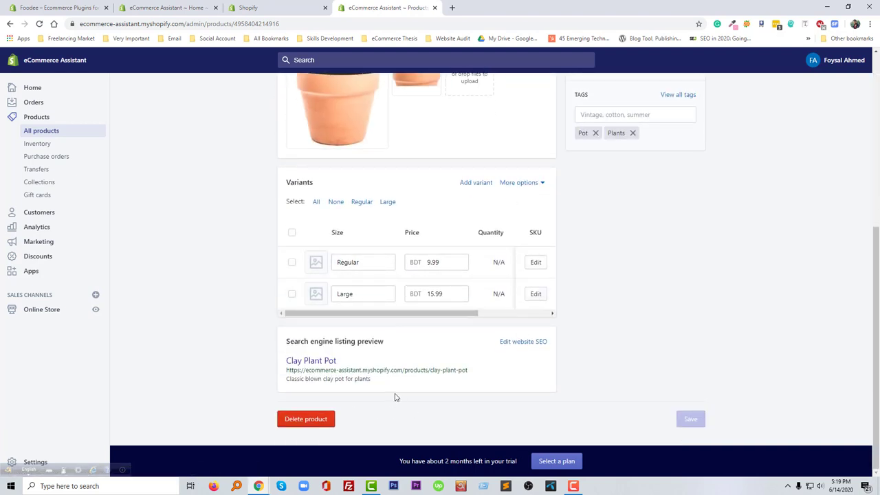
# - Return to the Foodee setup, confirm the Adding your menu step, and acknowledge the Restoring Shop Defaults notice to finish
pyautogui.click(270, 7)
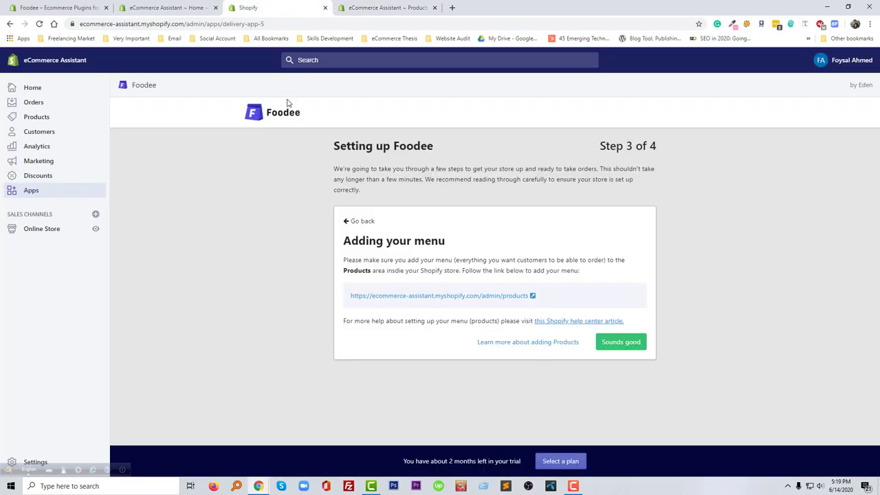
pyautogui.click(617, 343)
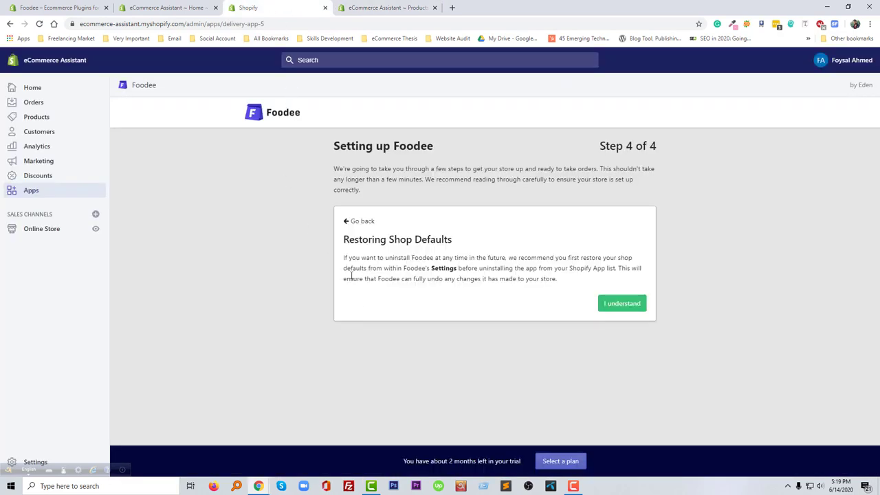
pyautogui.click(617, 304)
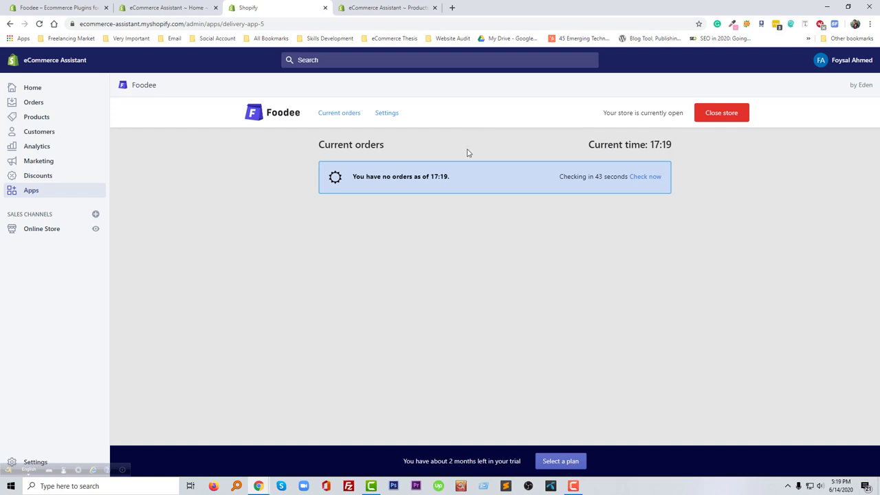
pyautogui.click(574, 486)
pyautogui.click(574, 486)
pyautogui.click(573, 486)
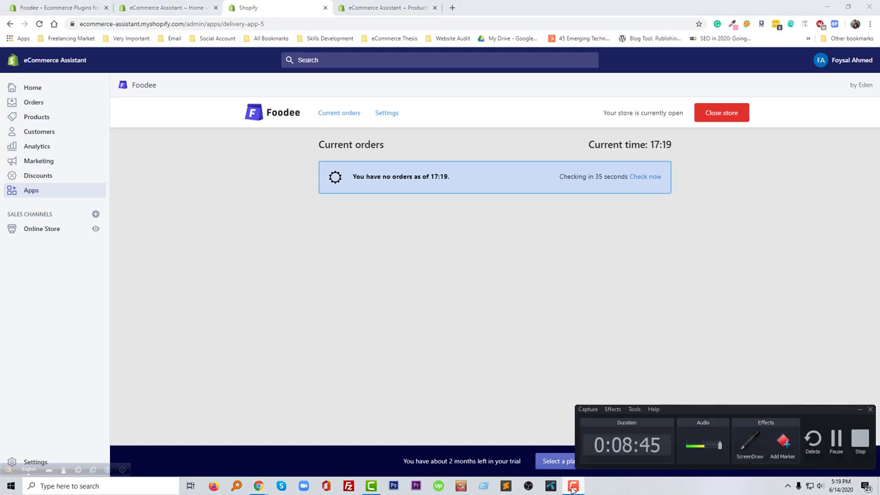
pyautogui.click(574, 486)
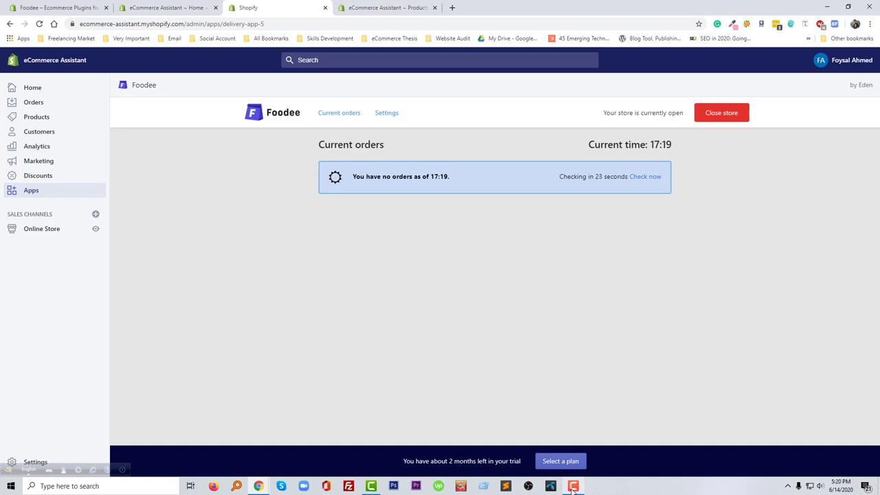
pyautogui.click(574, 488)
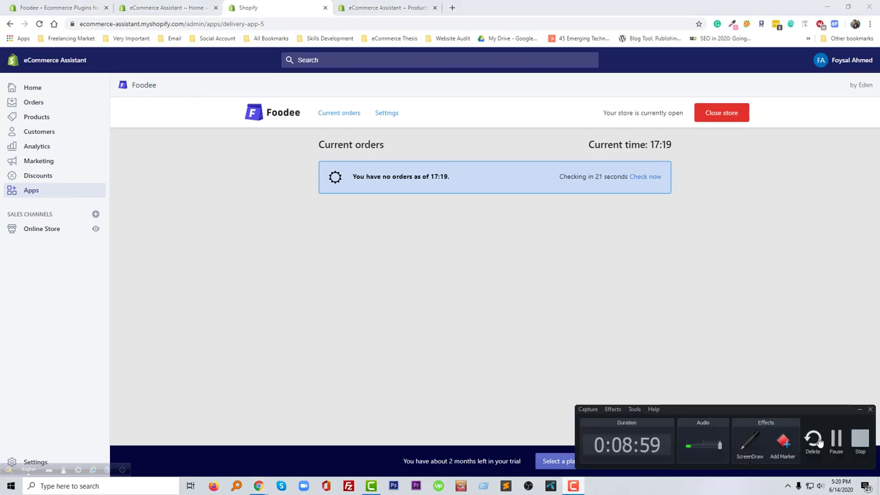